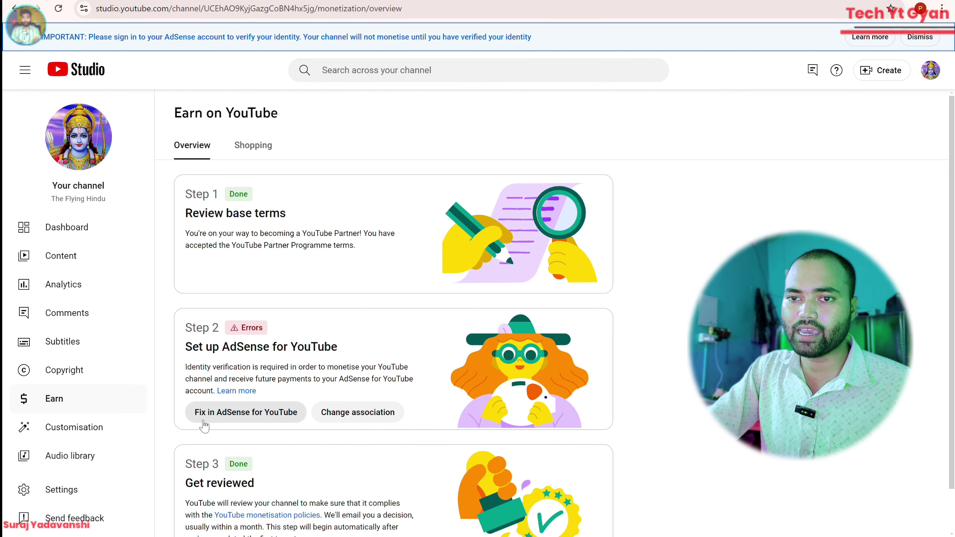
Open Google AdSense from the AdSense setup error on YouTube Studio's Earn page and go to AdSense for YouTube.
left_click(259, 416)
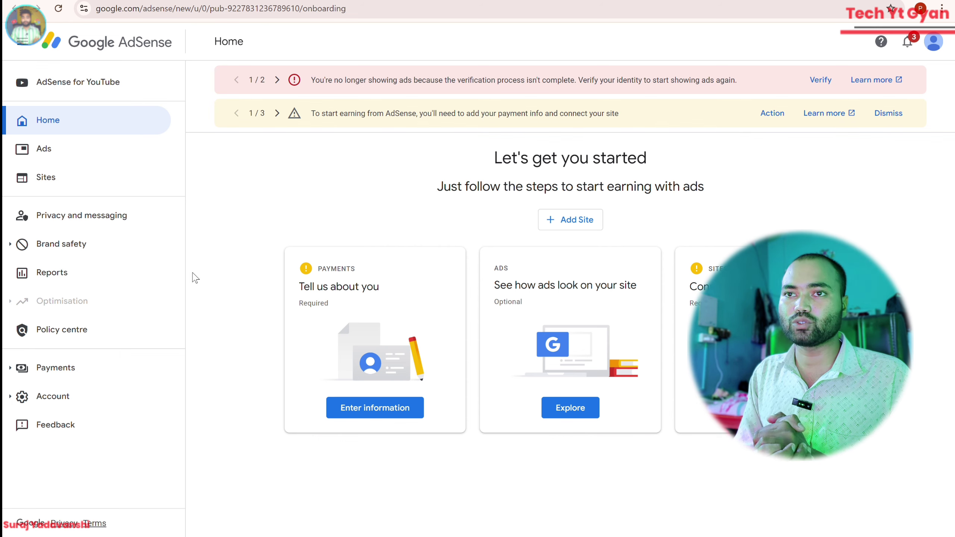
left_click(61, 81)
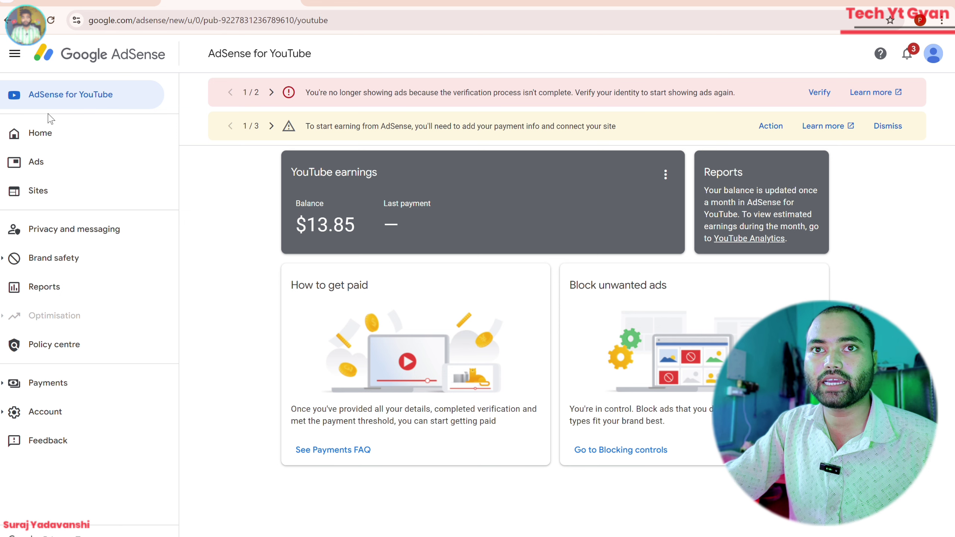
left_click(50, 137)
left_click(32, 105)
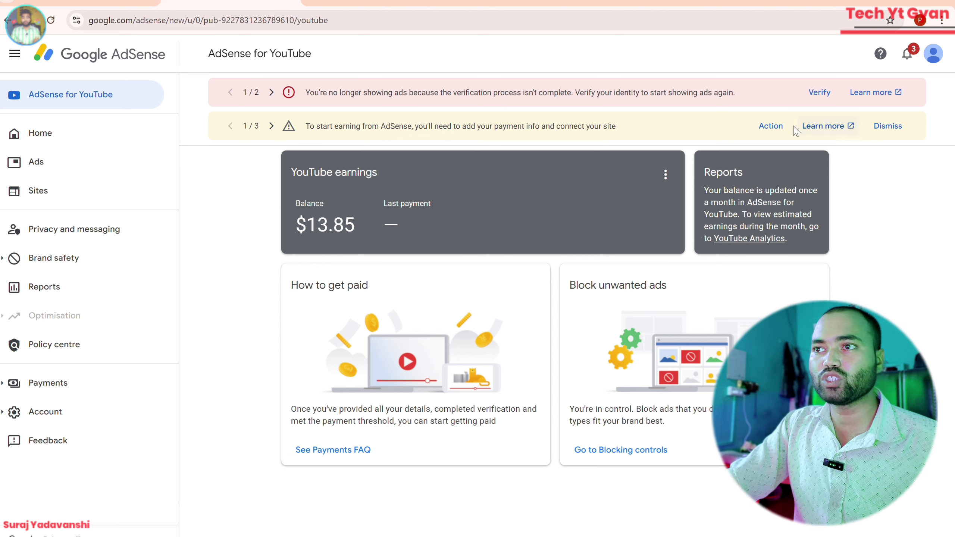
Open the YouTube (India) payments info and start the identity verification.
left_click(58, 384)
left_click(60, 389)
left_click(60, 391)
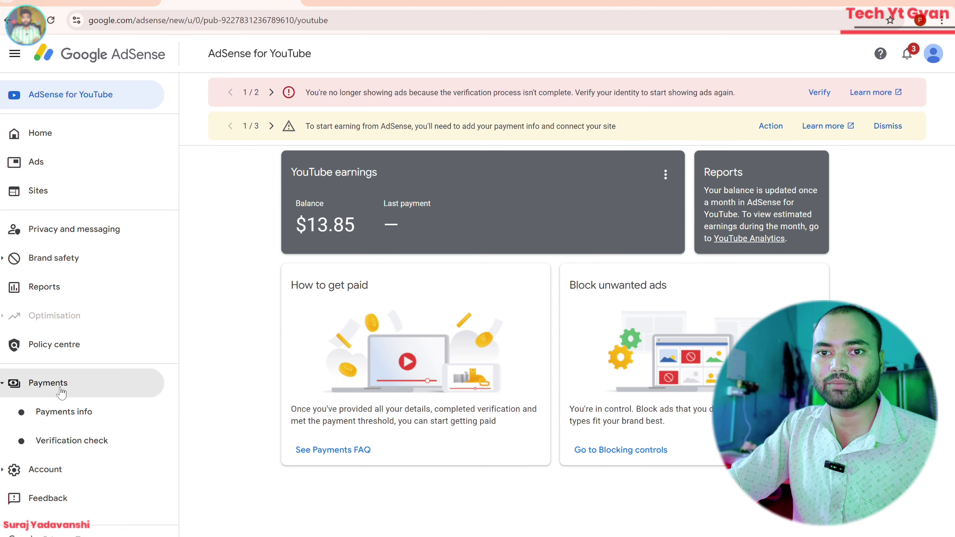
left_click(53, 442)
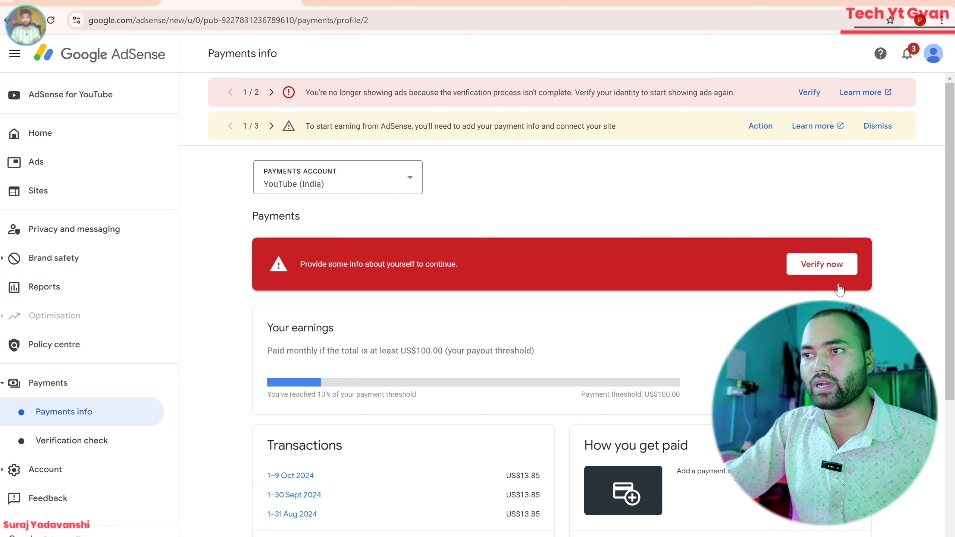
left_click(830, 264)
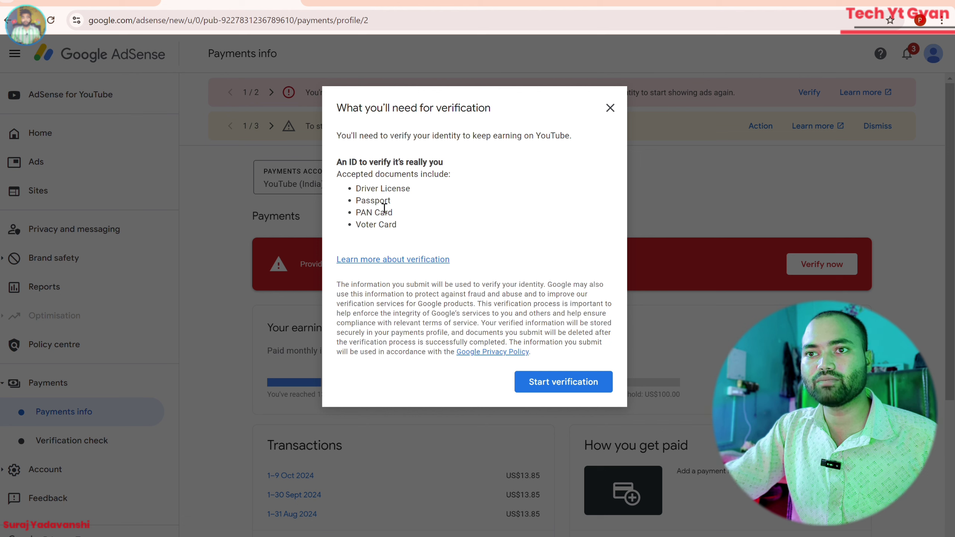
left_click(584, 384)
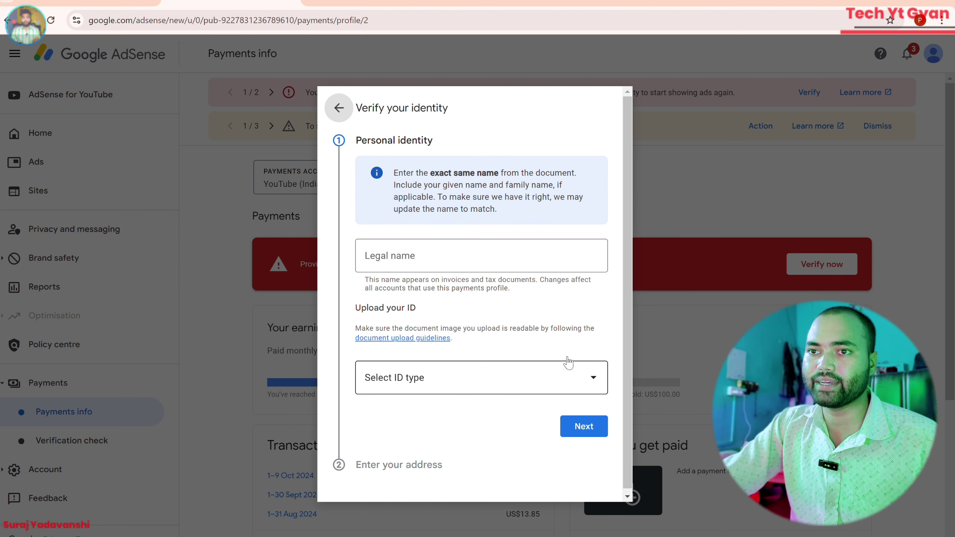
Fill in the legal name with the saved suggestion and choose PAN Card as the ID type.
left_click(438, 263)
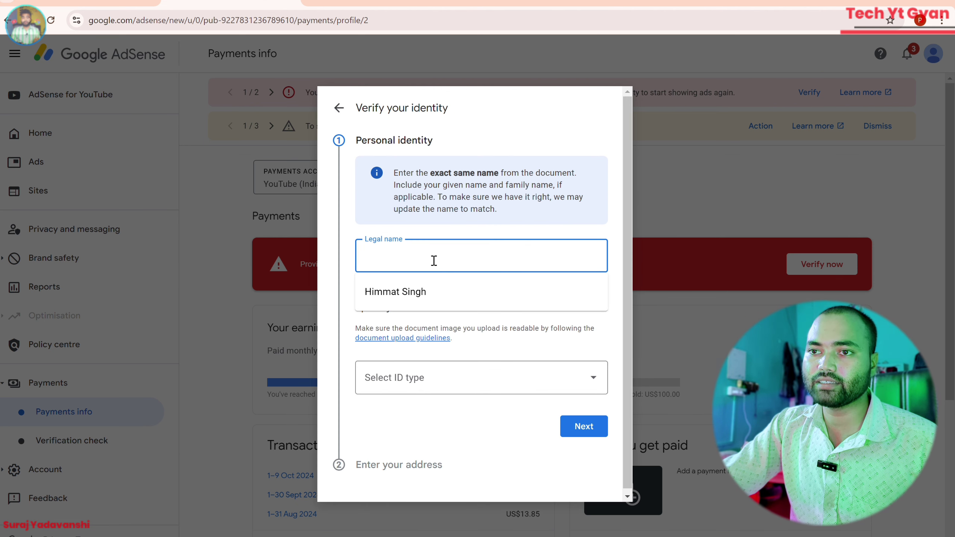
left_click(409, 299)
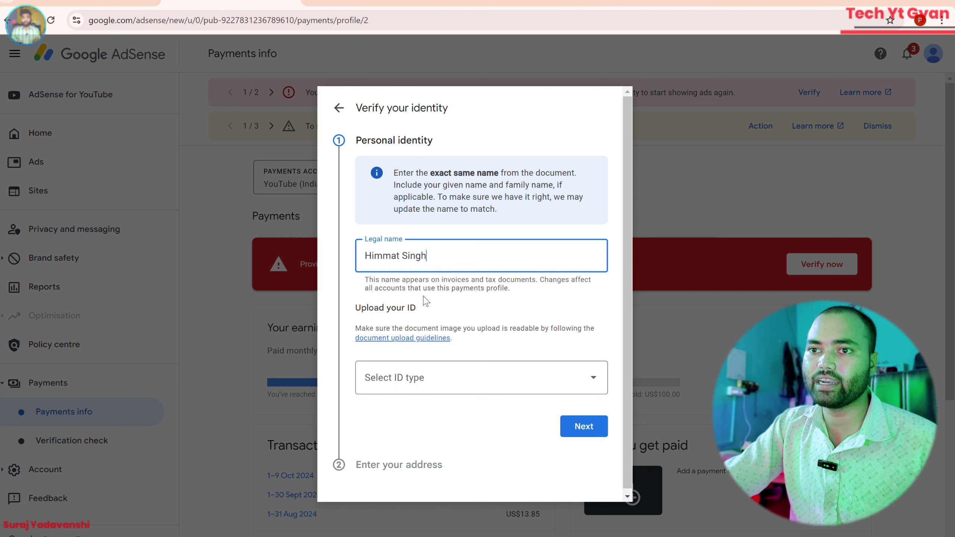
left_click(432, 390)
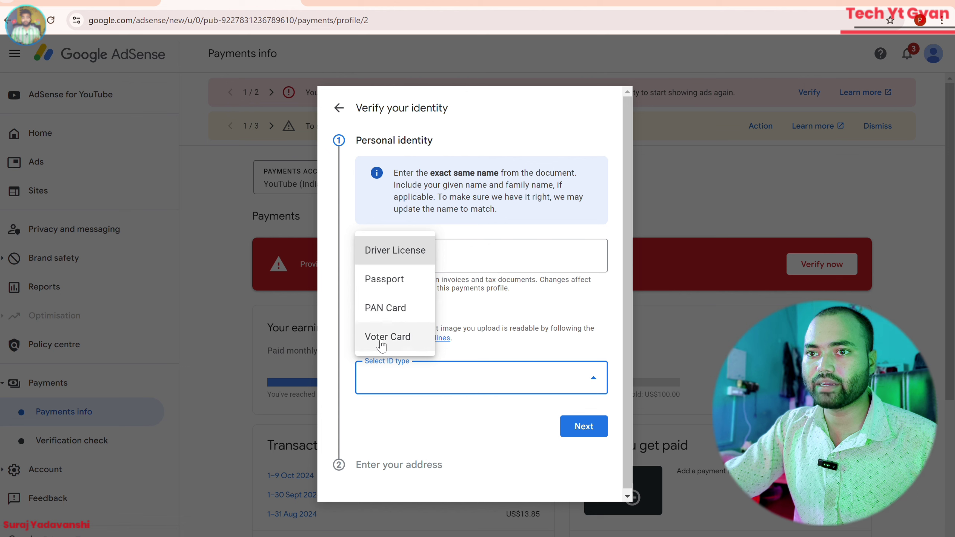
left_click(384, 318)
Upload "WhatsApp Image 2024-10-08 at 9.16.34 PM.jpeg" from the whatsapp folder as the front of the ID.
scroll(377, 459, "down", 3)
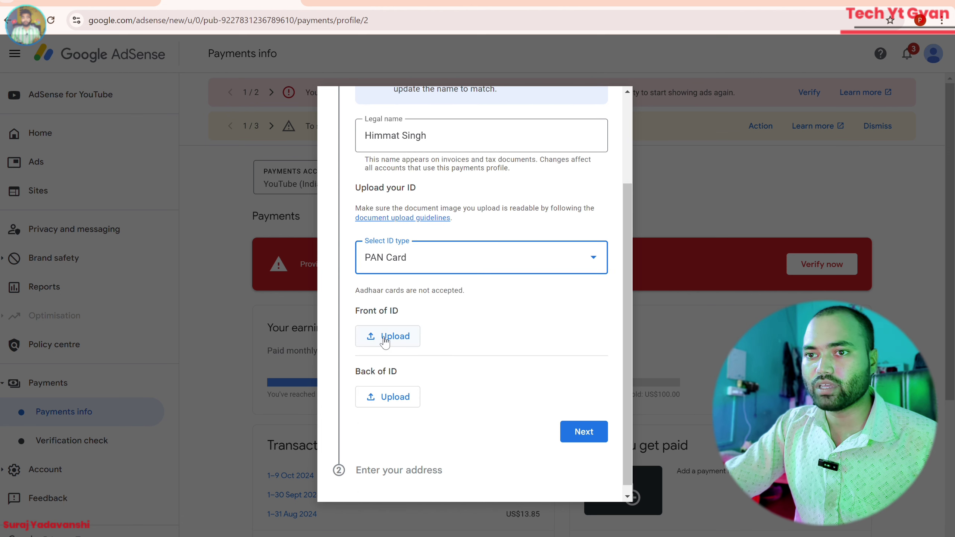
left_click(384, 337)
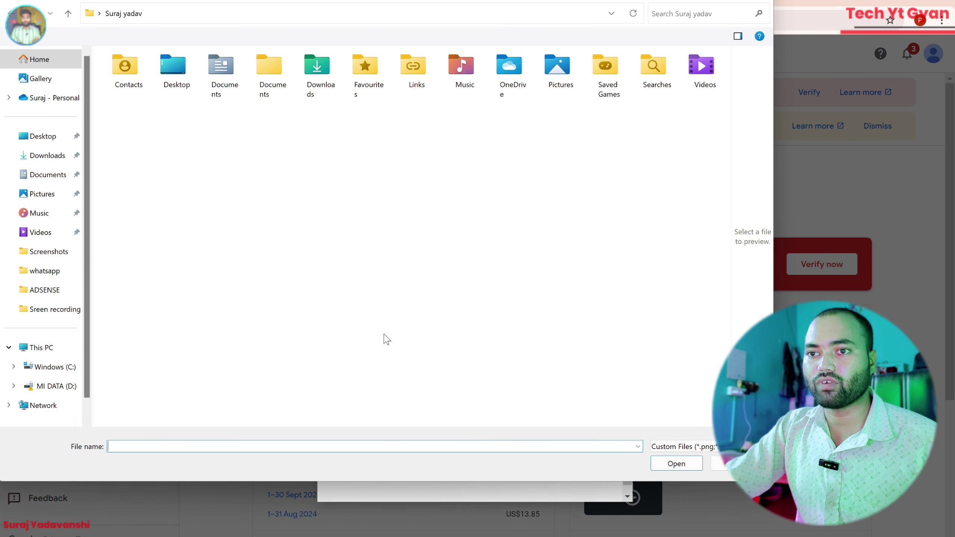
left_click(47, 252)
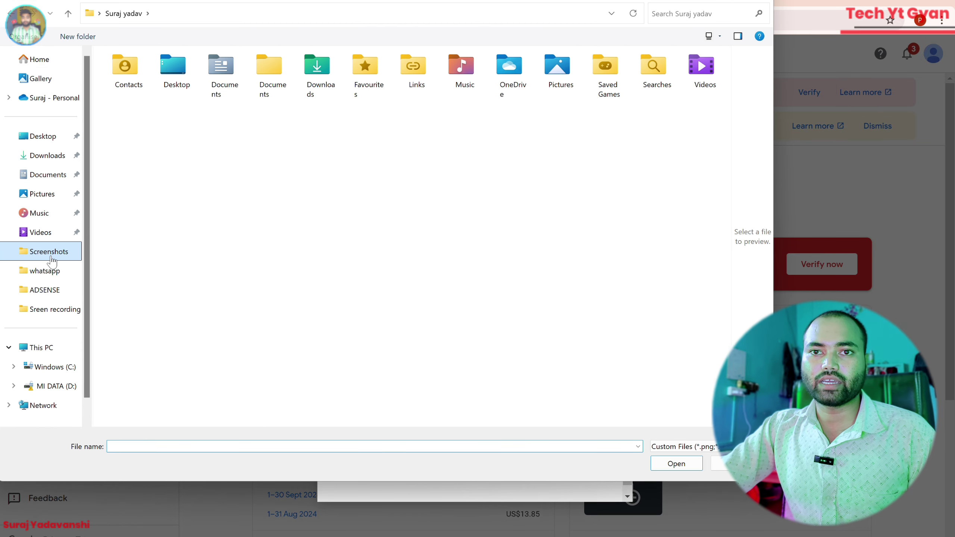
left_click(53, 276)
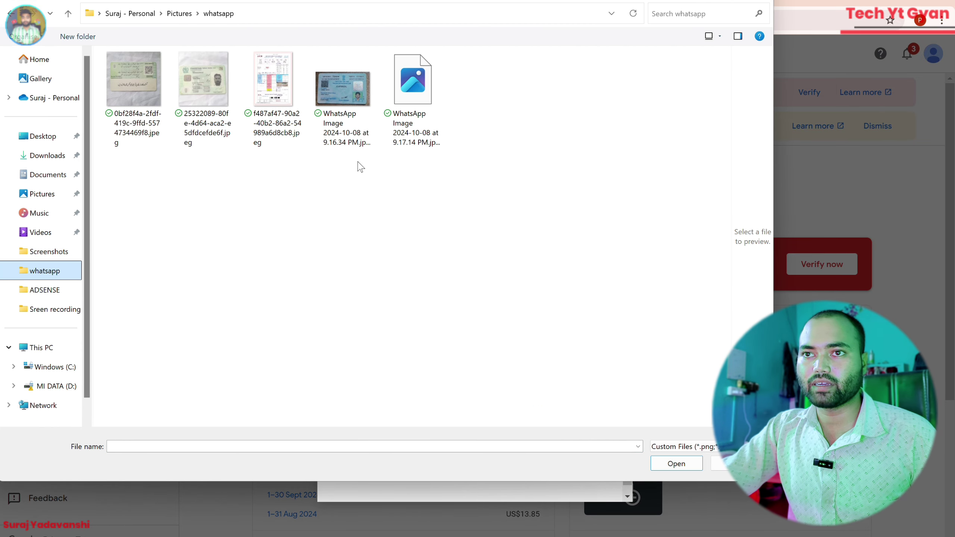
left_click(365, 136)
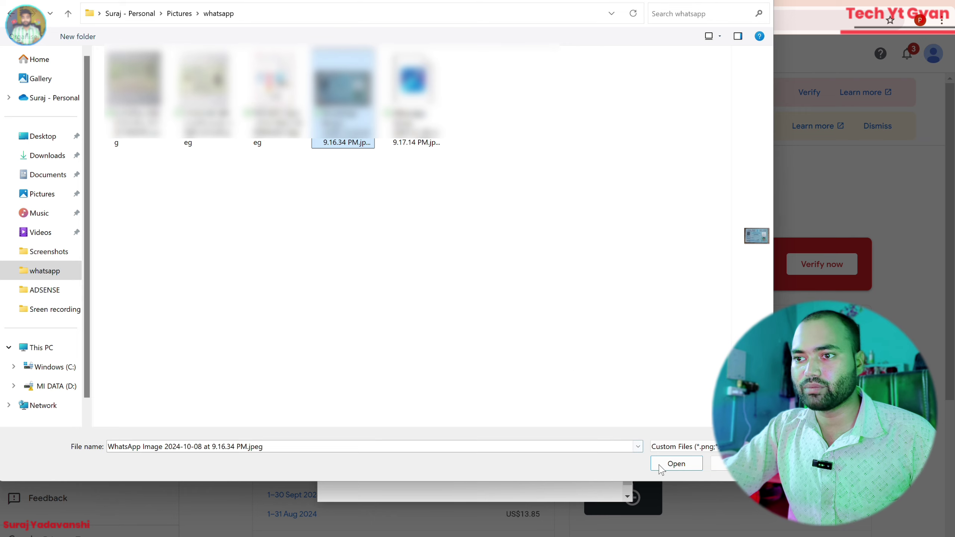
left_click(675, 464)
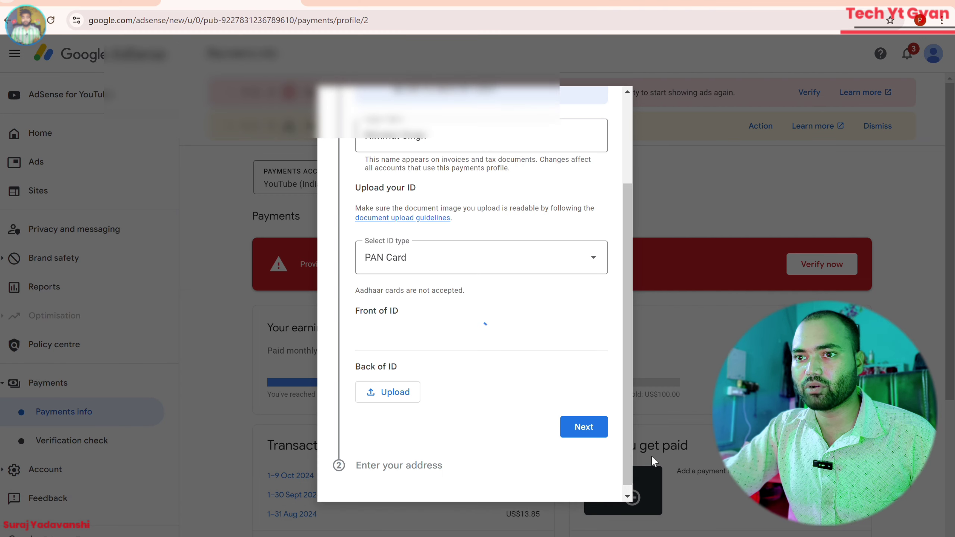
Upload "WhatsApp Image 2024-10-08 at 9.17.14 PM" from the whatsapp folder as the back of the ID.
left_click(376, 392)
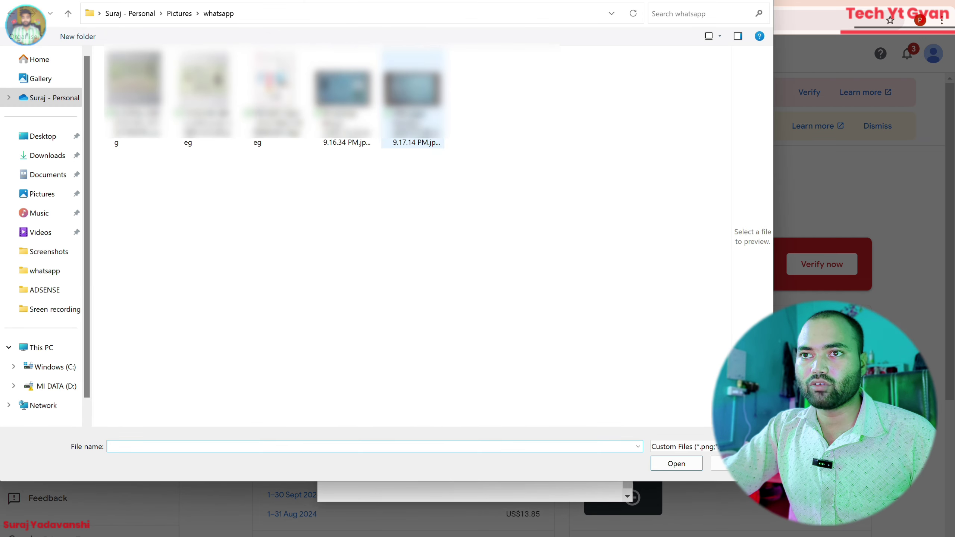
left_click(413, 94)
left_click(676, 468)
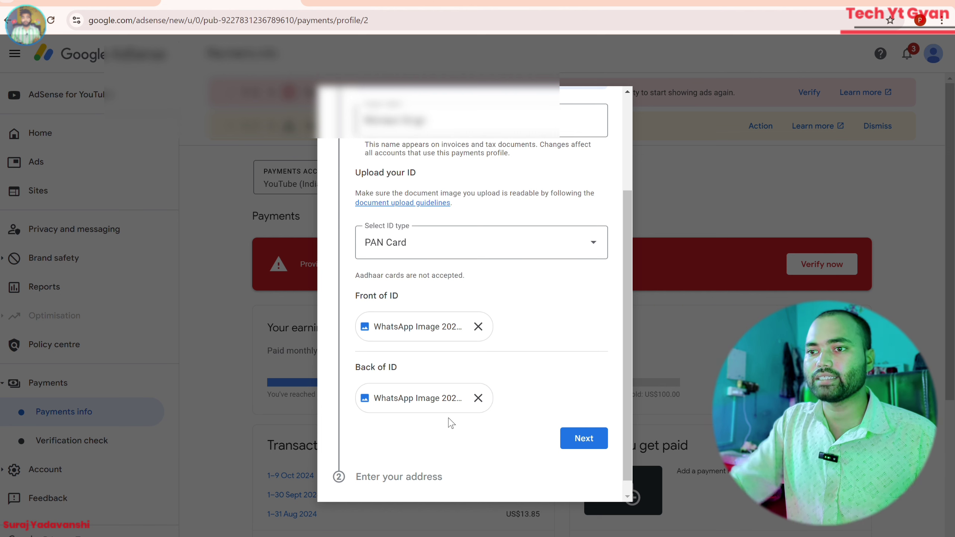
Continue to the address section, fill it in with the saved postal address and submit the verification.
left_click(581, 439)
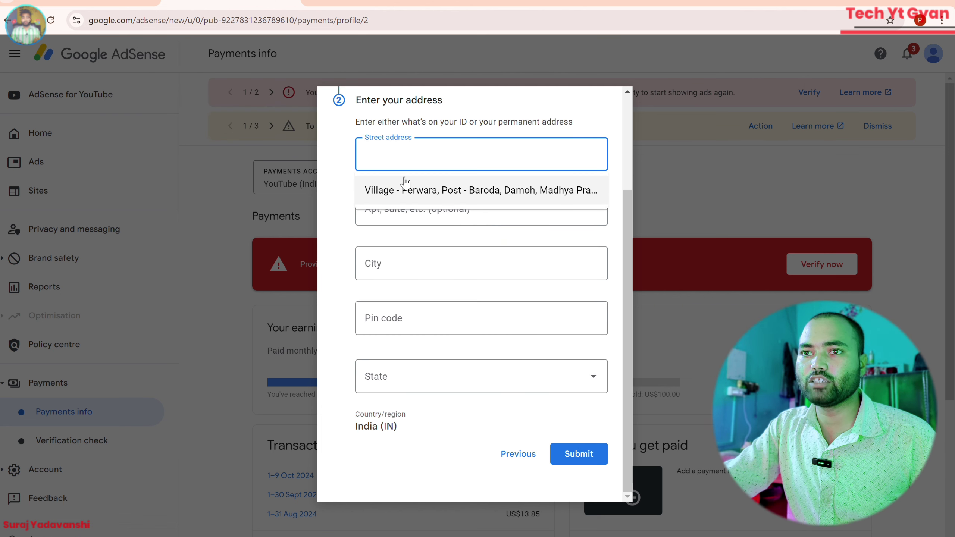
left_click(400, 190)
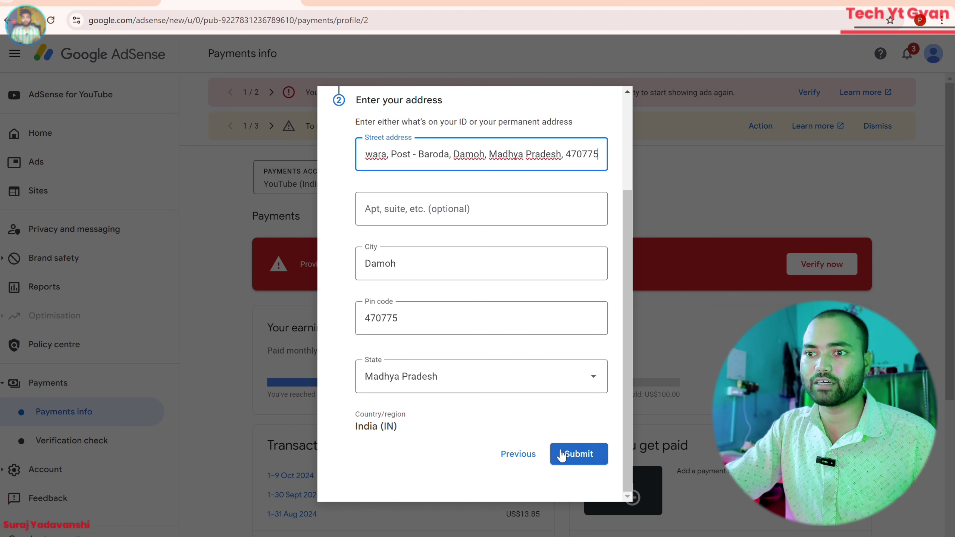
left_click(573, 453)
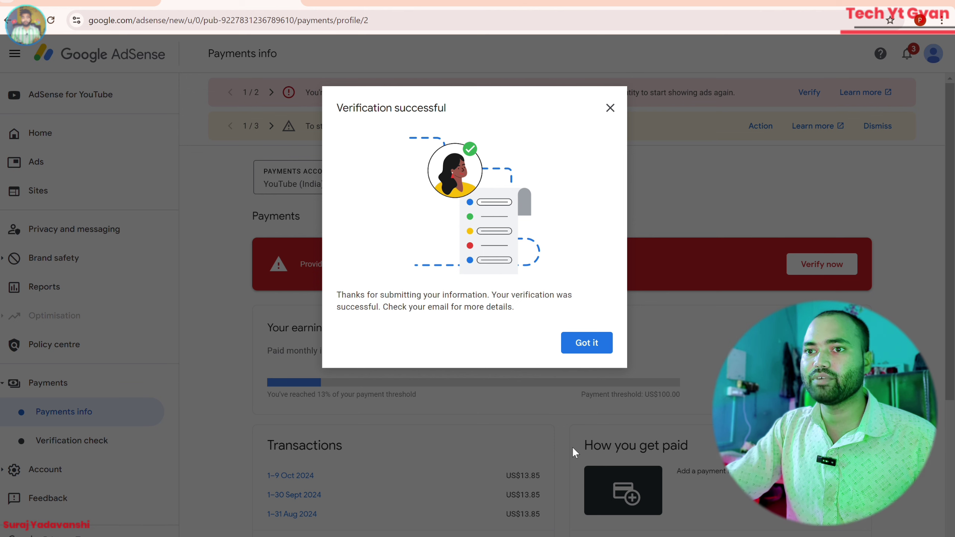
Switch to YouTube Studio to refresh the Earn page, and return to AdSense to dismiss the verification confirmation.
key("ctrl+Tab")
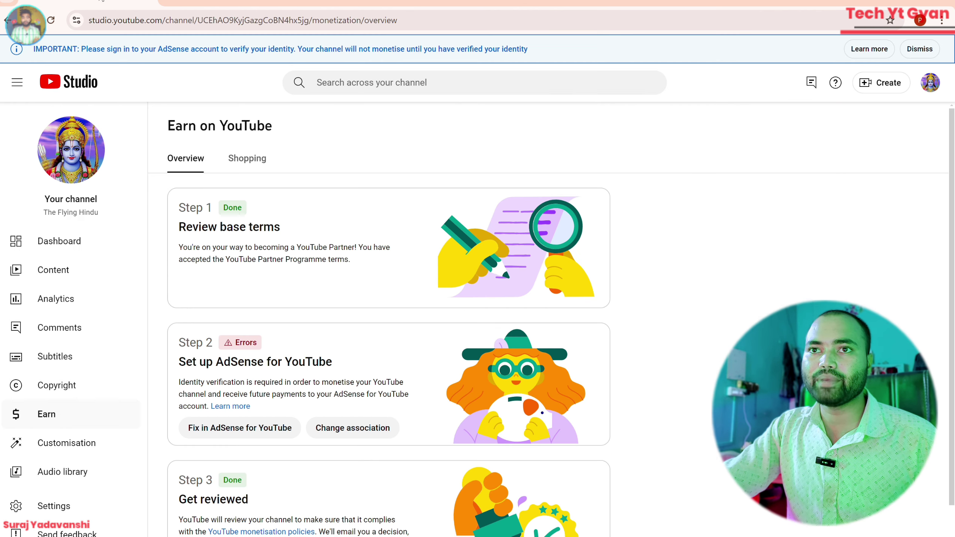
left_click(51, 21)
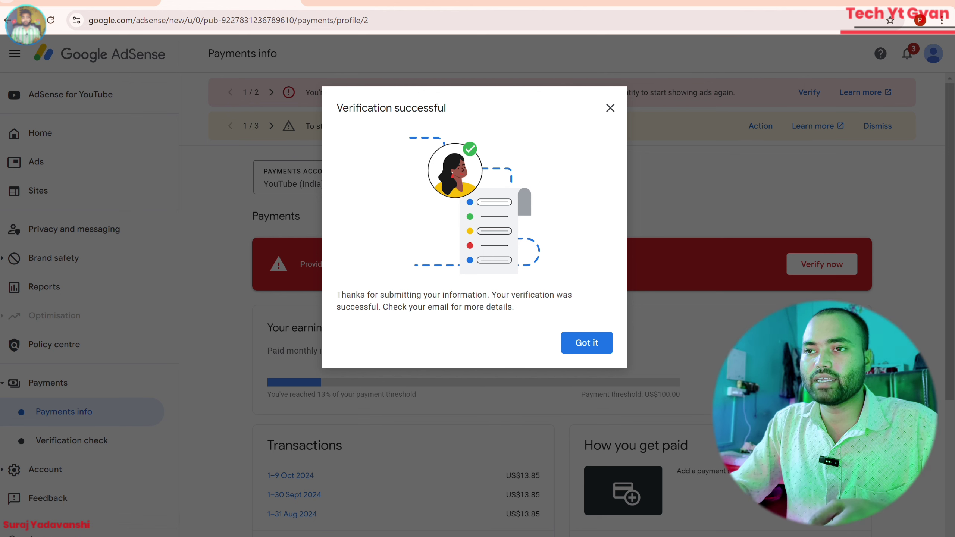
left_click(588, 343)
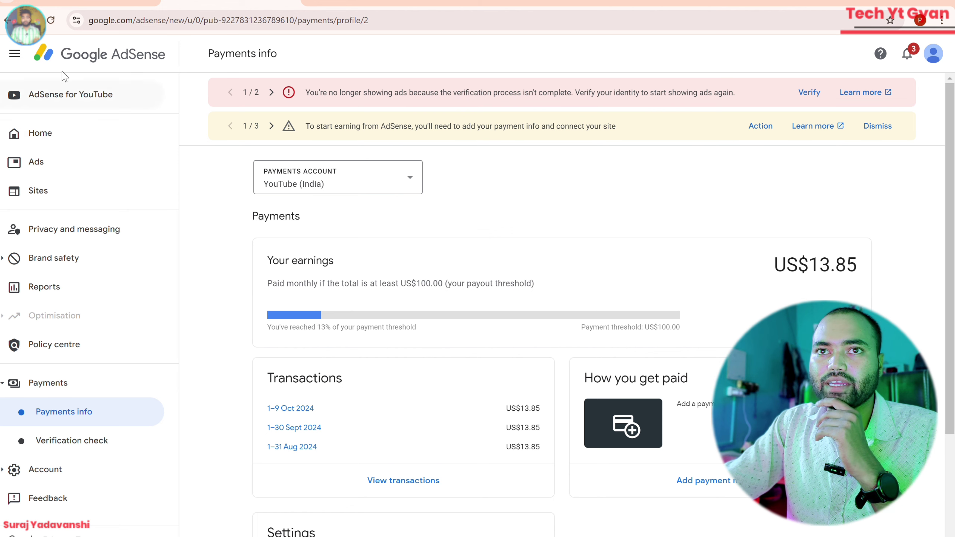
Reload the AdSense payments info and check the identity verification status on the Verification check page.
left_click(51, 20)
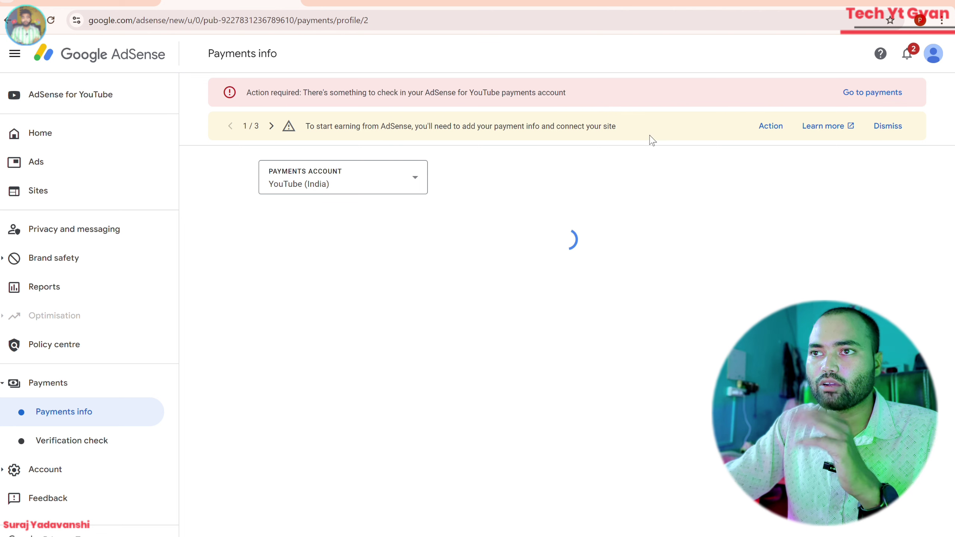
scroll(413, 225, "down", 3)
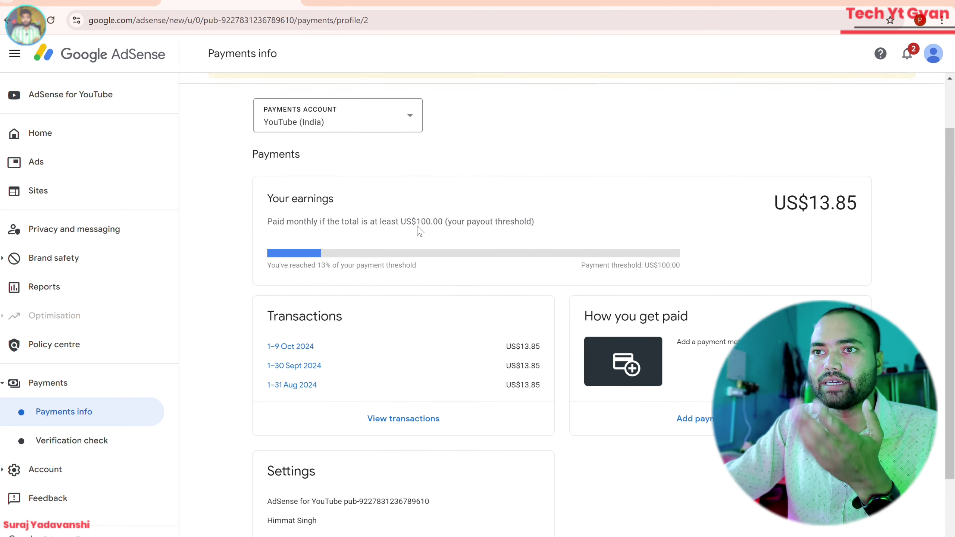
left_click(60, 446)
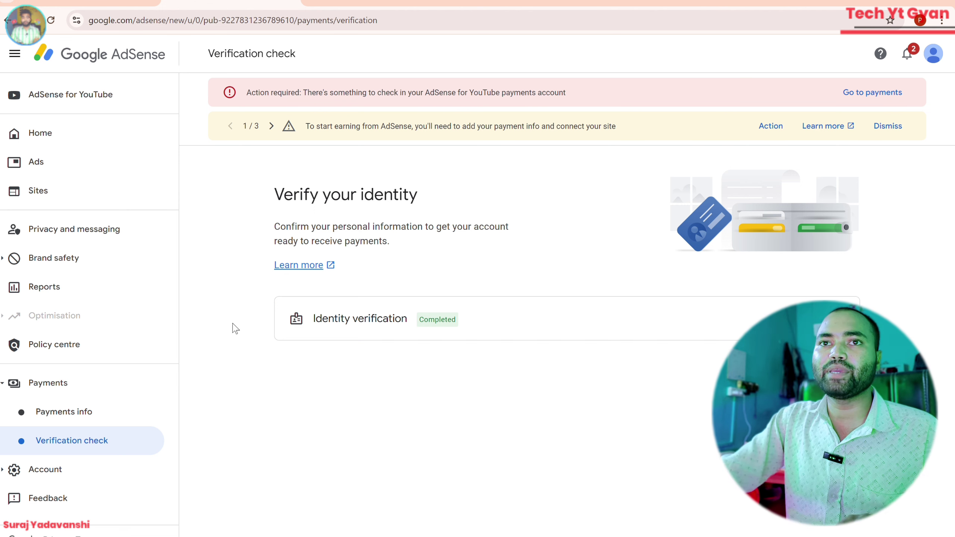
Check the AdSense setup status on YouTube Studio's Earn page and return to the AdSense verification page.
left_click(86, 3)
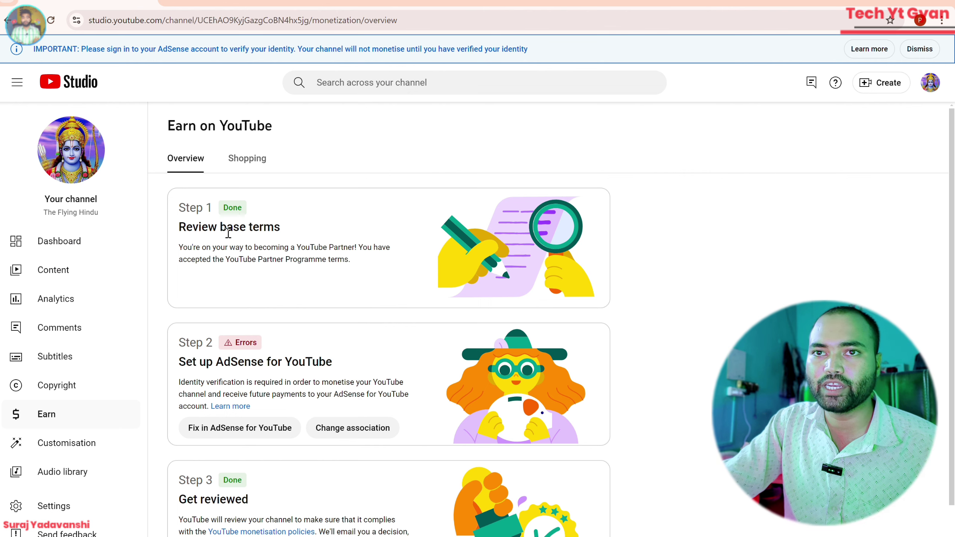
left_click(217, 7)
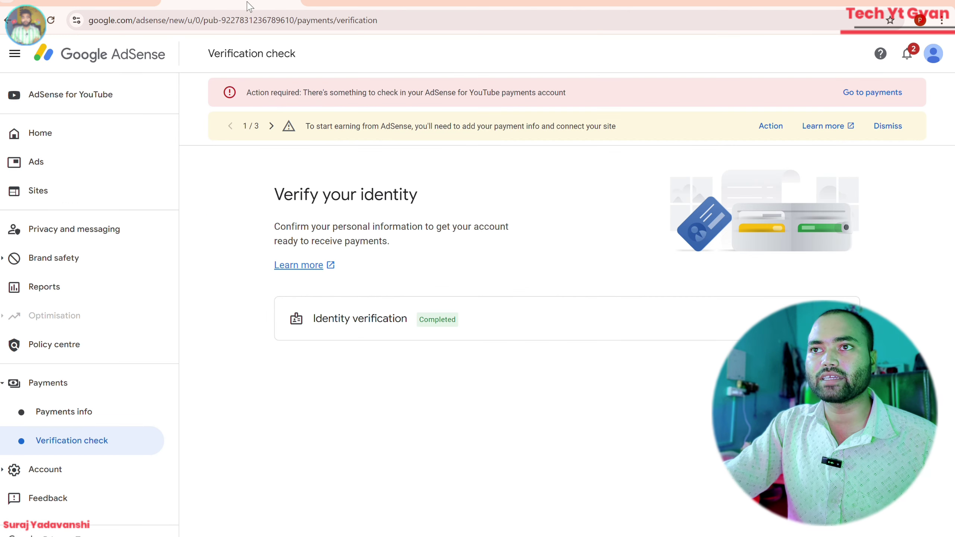